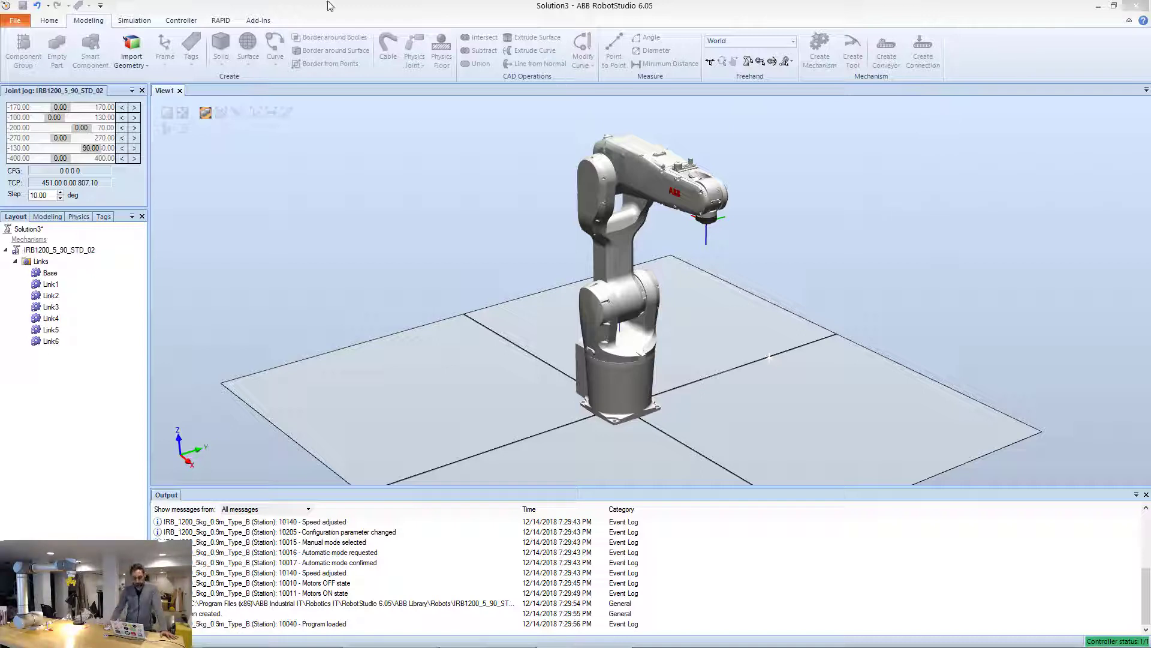
In the RAPID controller tree, expand T_ROB1 to its modules and bring up its Load Program options
left_click(215, 22)
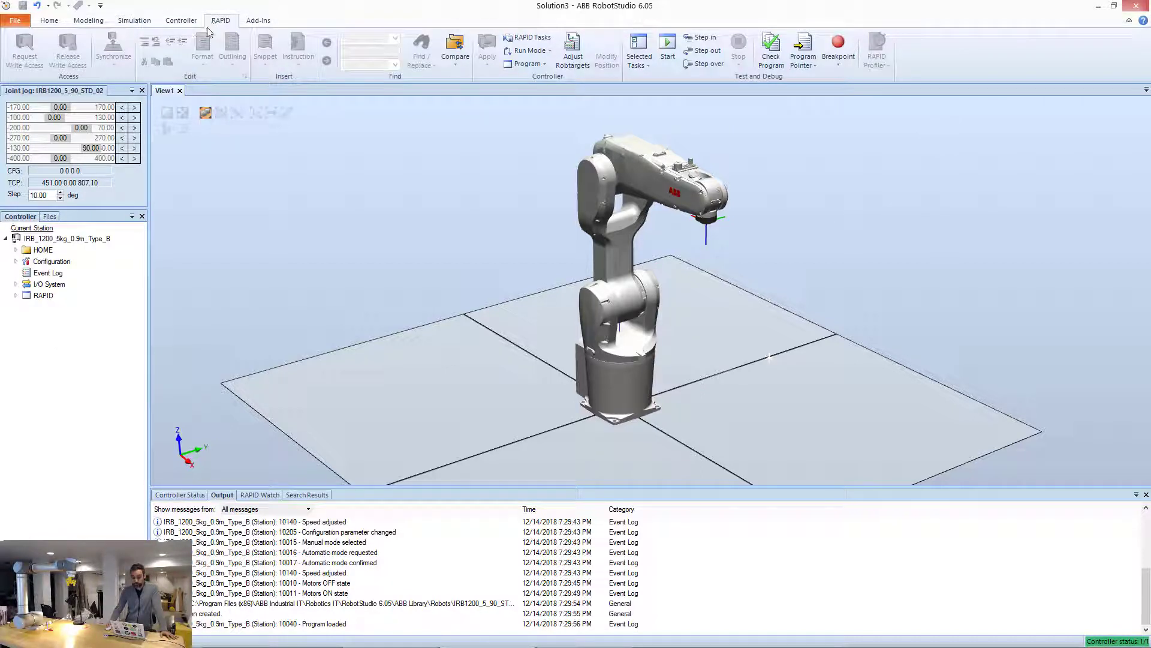
left_click(16, 295)
left_click_drag(148, 295, 159, 295)
left_click(55, 307)
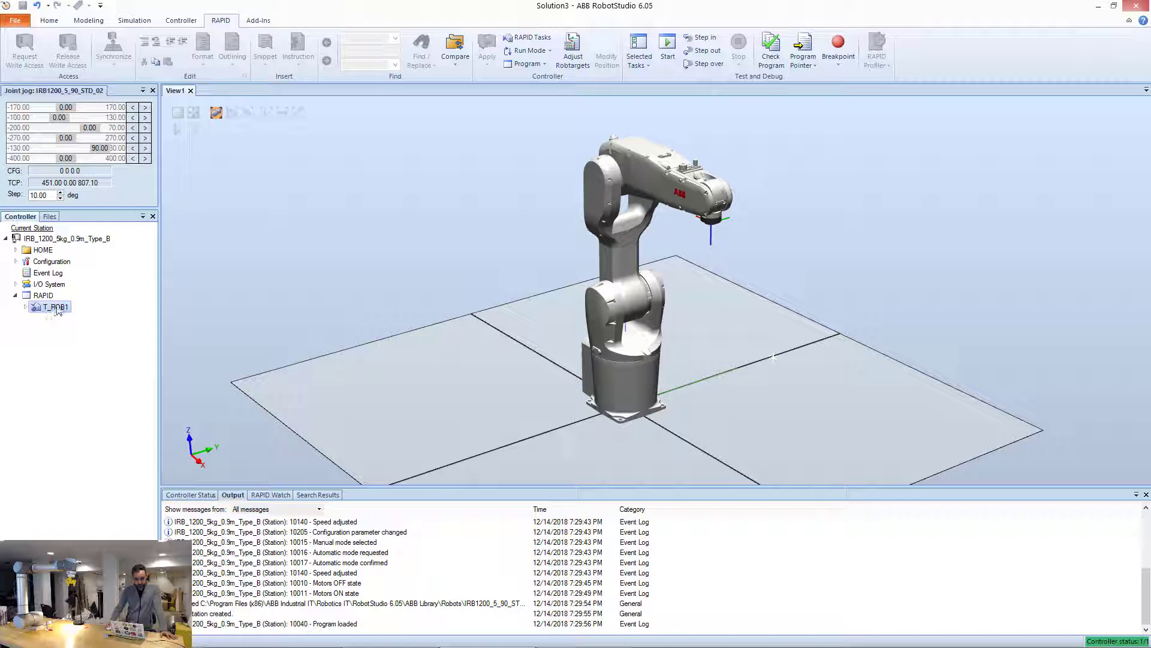
double_click(56, 308)
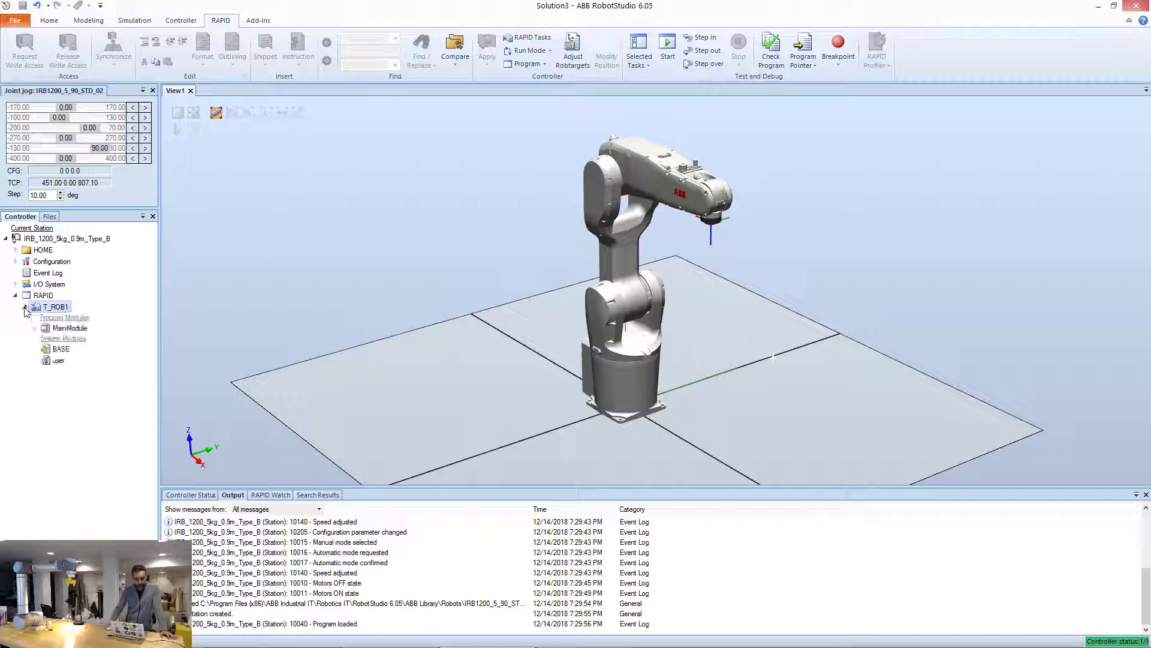
right_click(55, 309)
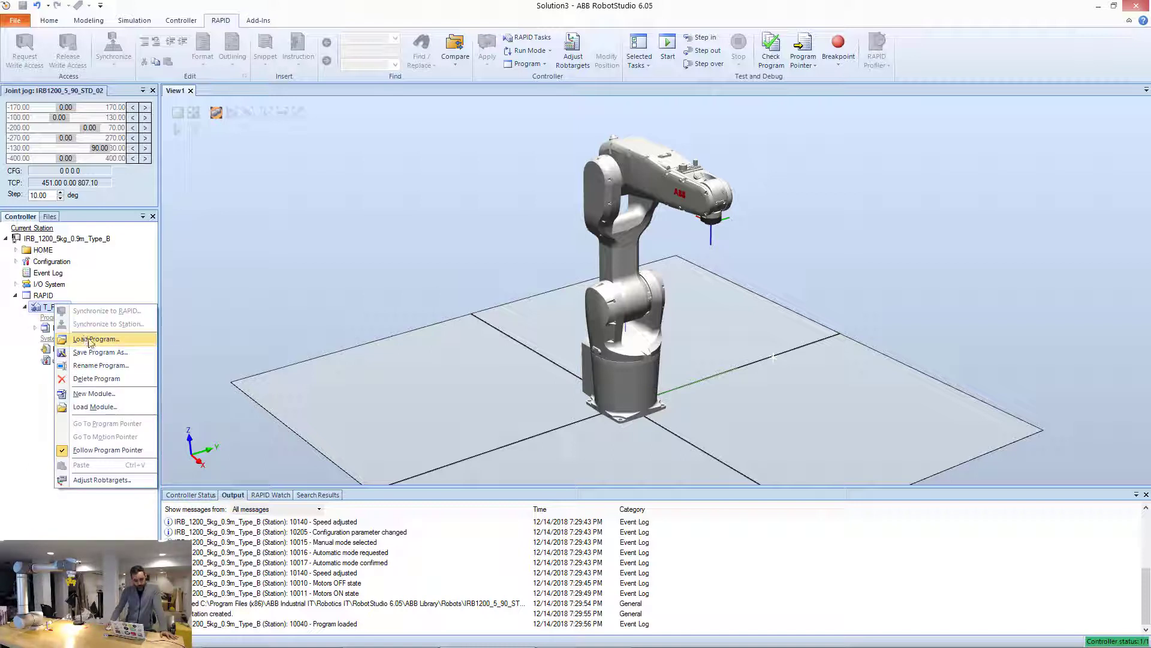
Dismiss the T_ROB1 context menu without loading a program
left_click(329, 320)
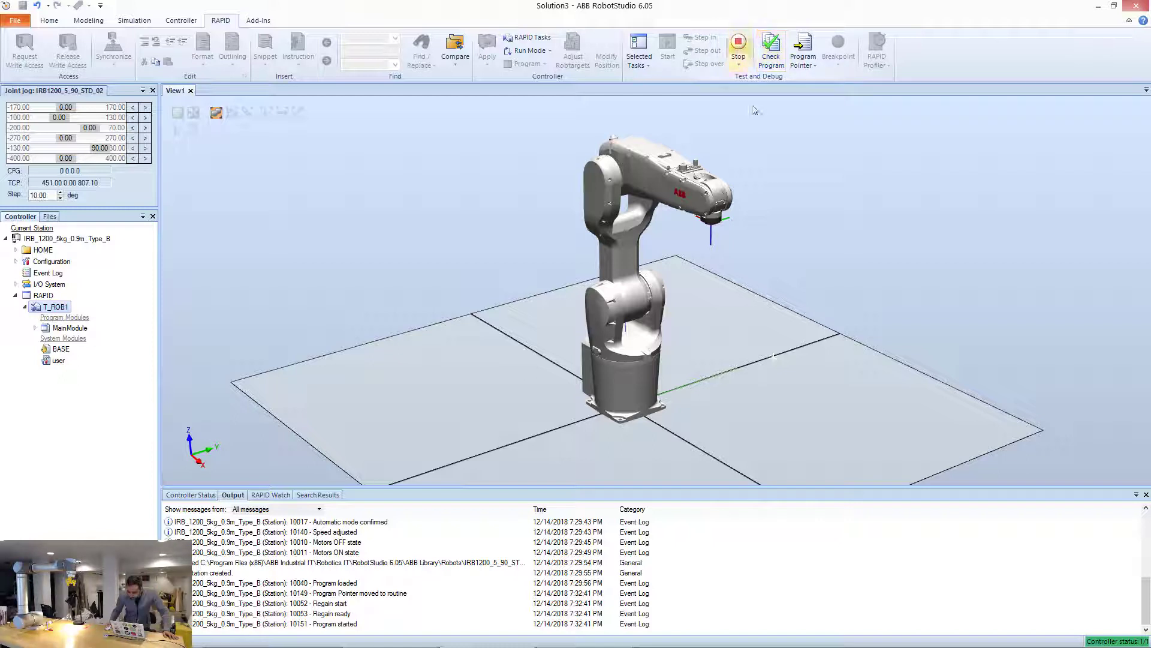
left_click(70, 328)
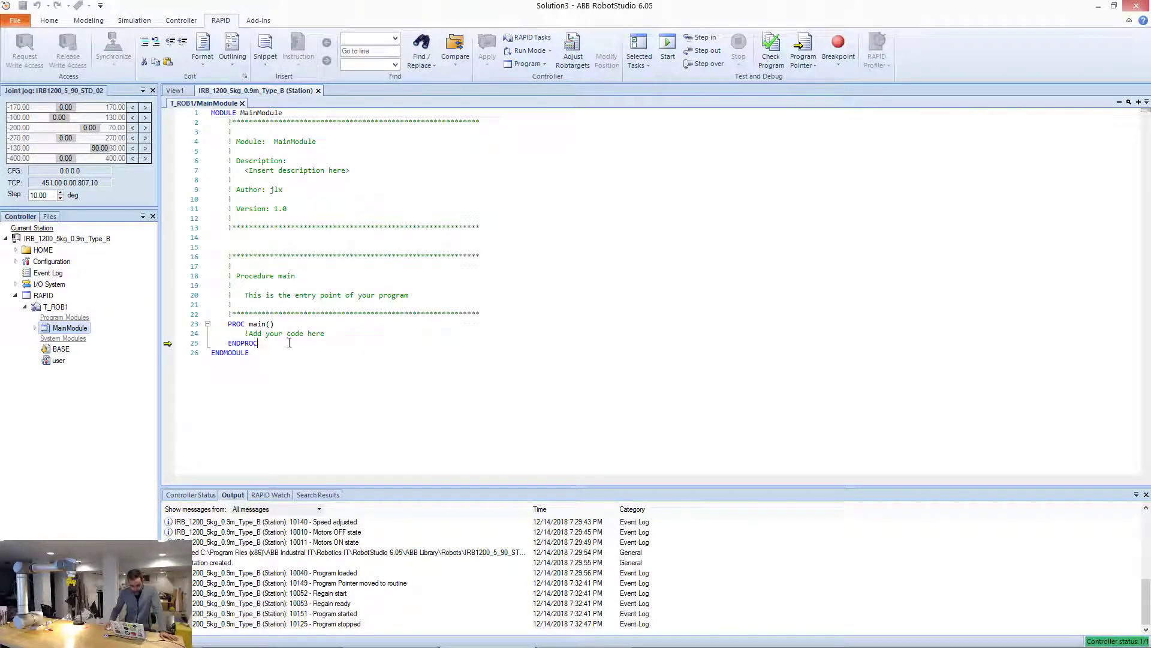
left_click_drag(282, 353, 187, 109)
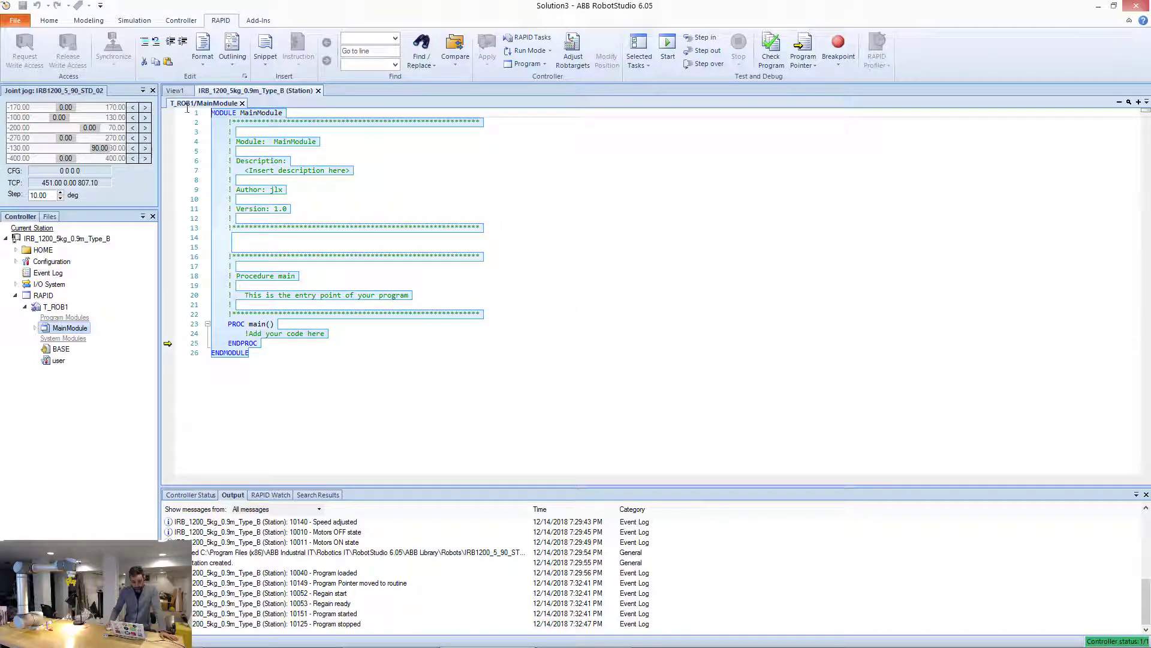
left_click(318, 90)
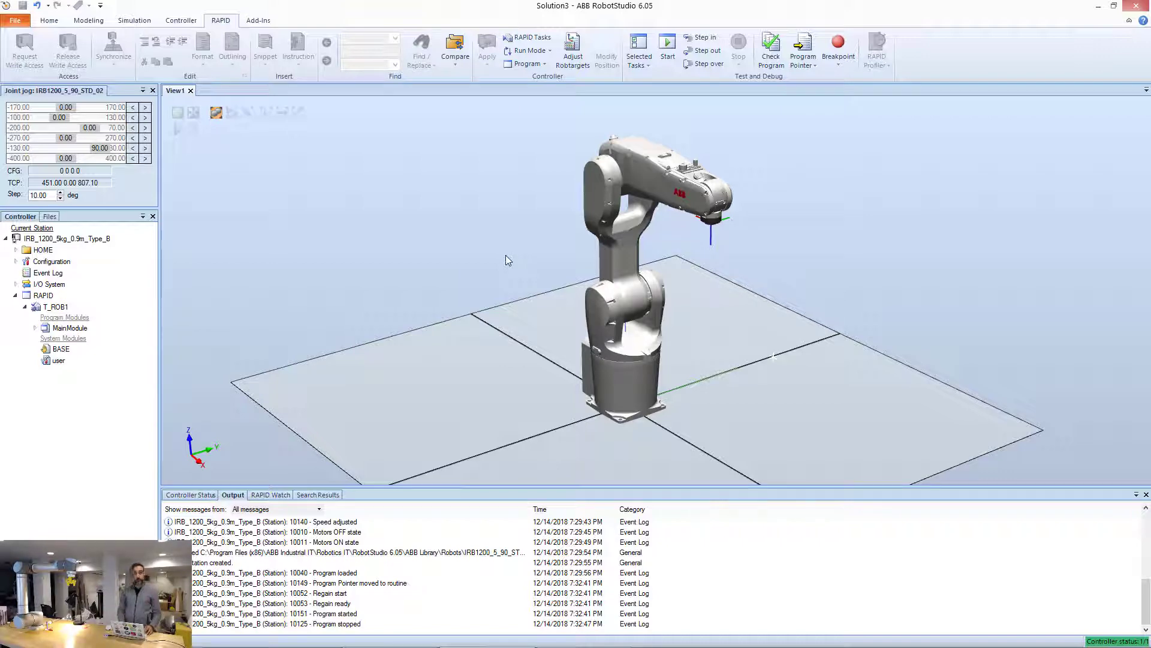
Snap RobotStudio to the left half, zoom in on the IRB 1200, and reveal the taskbar
key("super+Left")
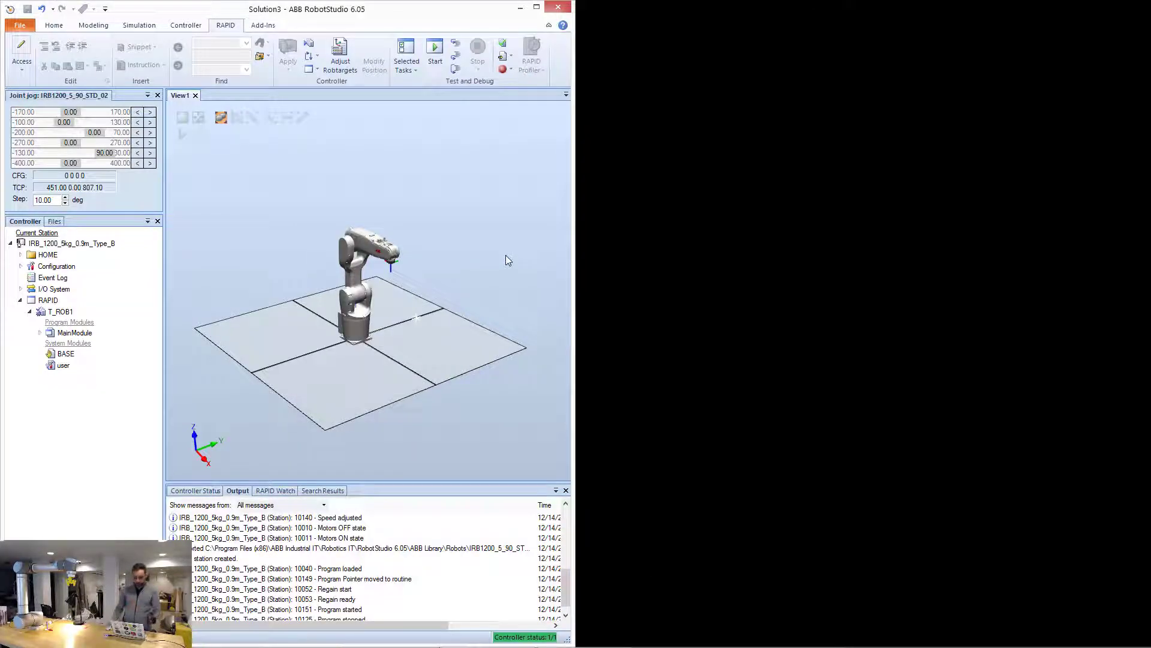
scroll(364, 311, "up", 5)
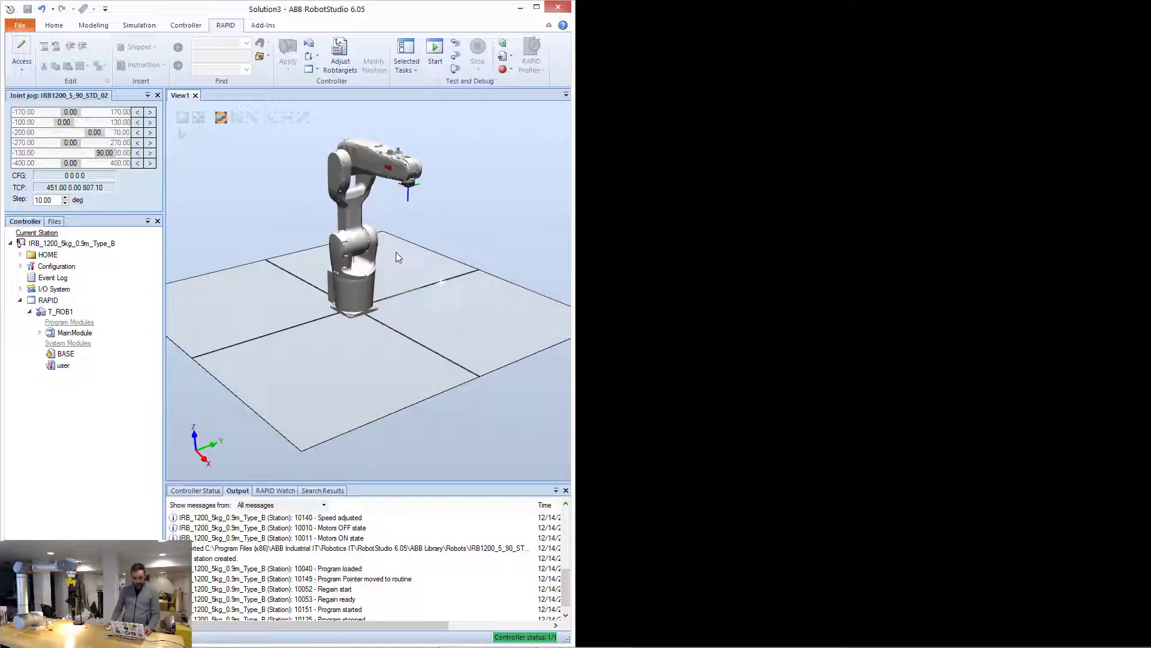
scroll(404, 253, "up", 3)
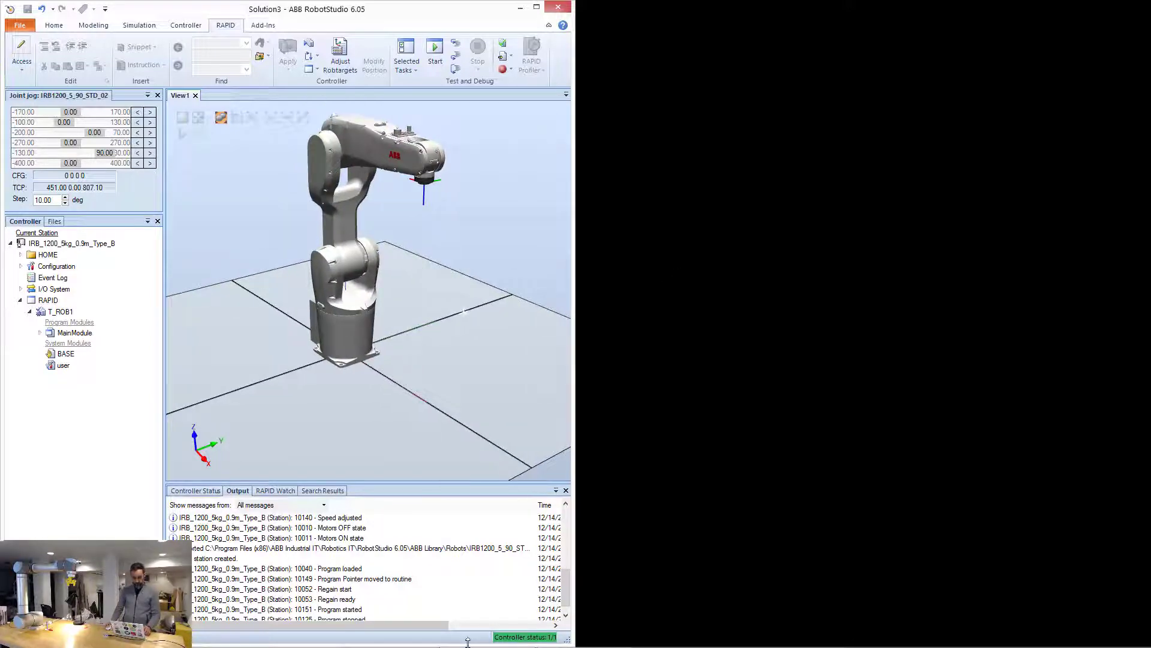
left_click(588, 338)
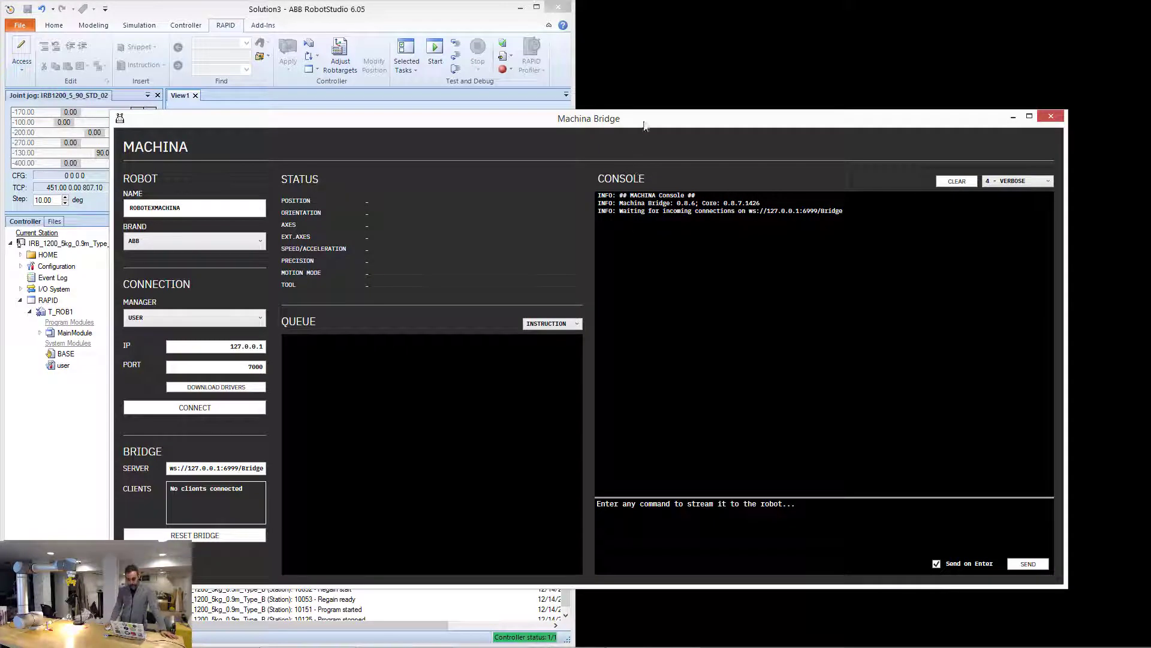
Drag the newly opened Machina Bridge window over to the right half of the screen
left_click_drag(657, 131, 660, 88)
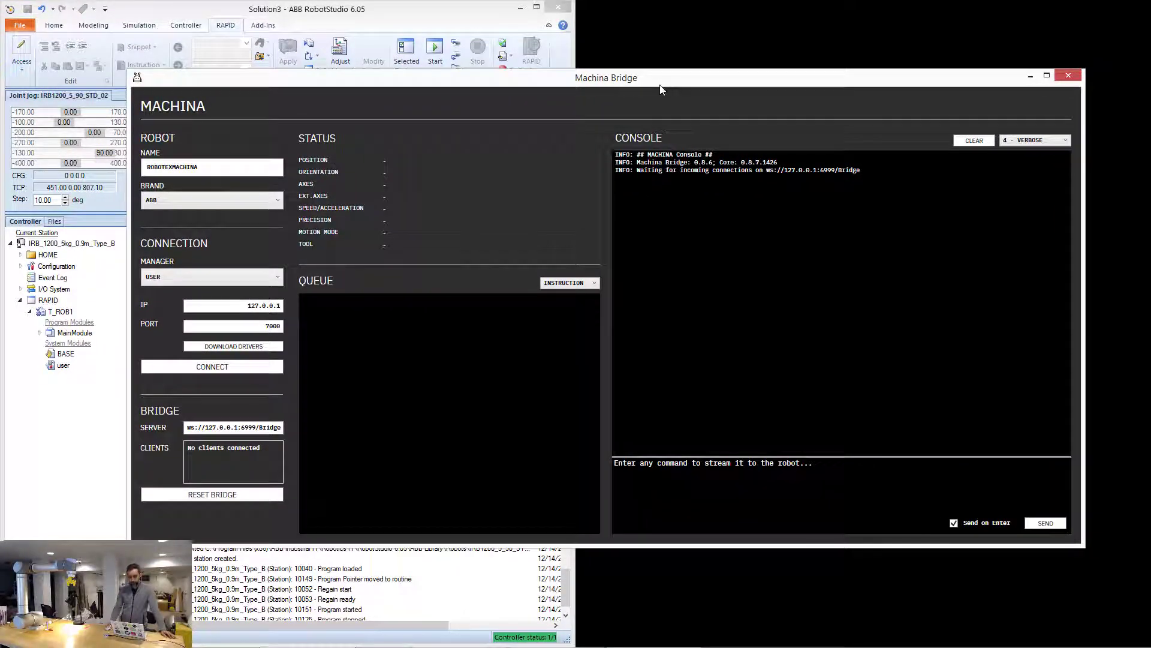
left_click_drag(404, 83, 847, 30)
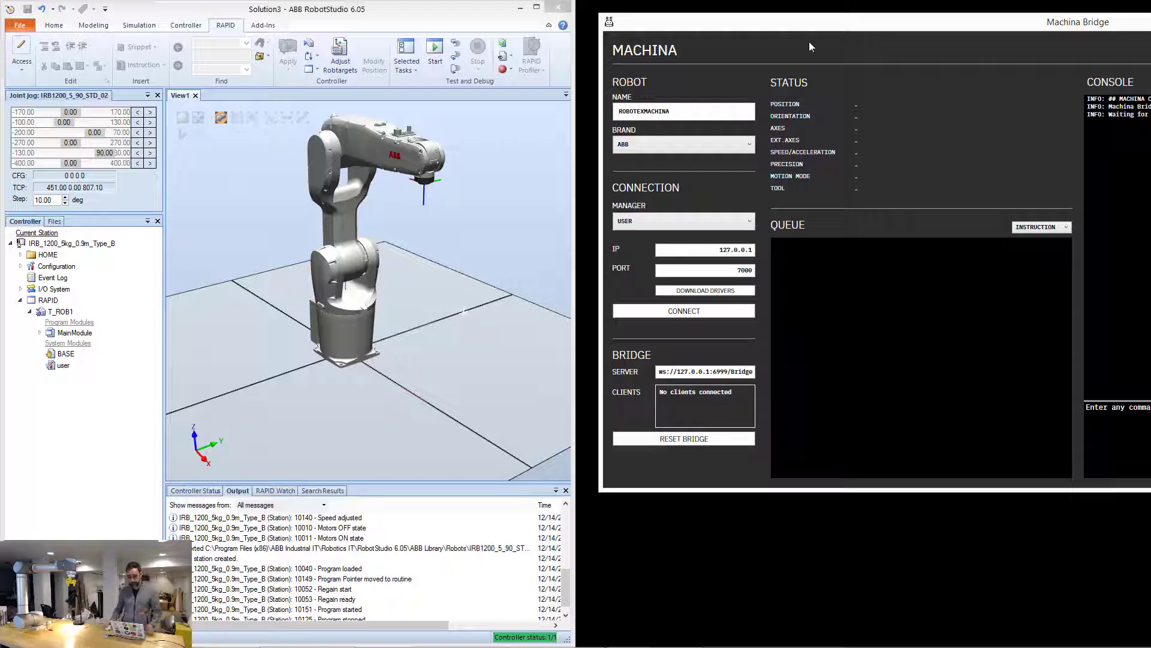
Keep ABB as the brand and choose MACHINA as the connection manager
left_click(662, 146)
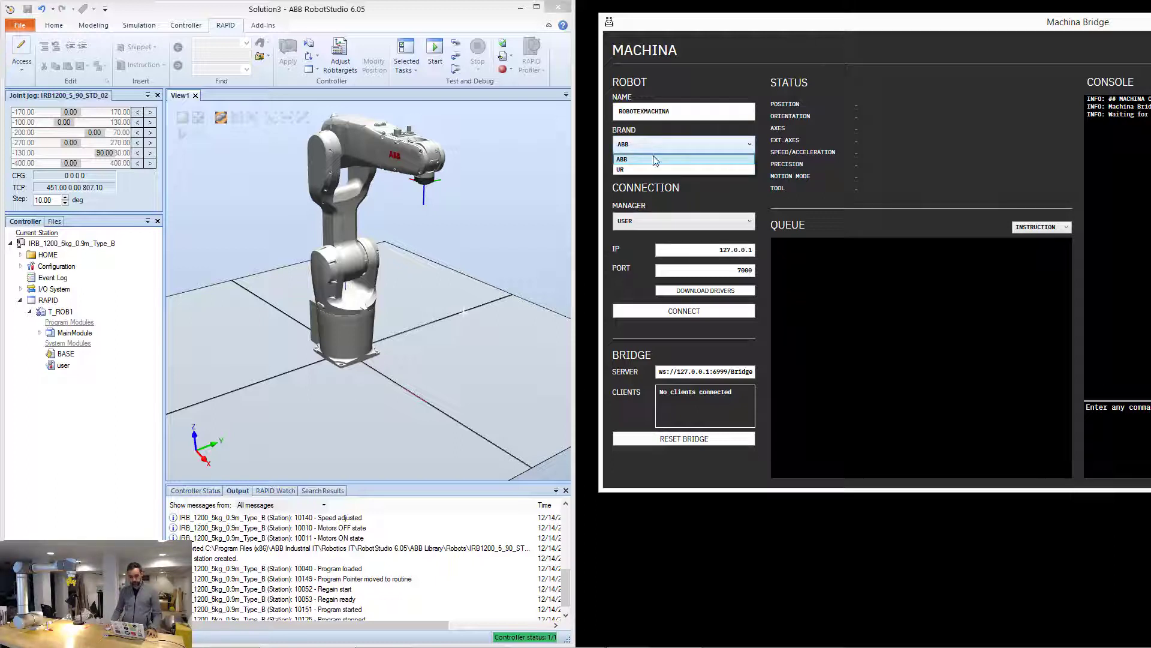
left_click(651, 160)
left_click(666, 222)
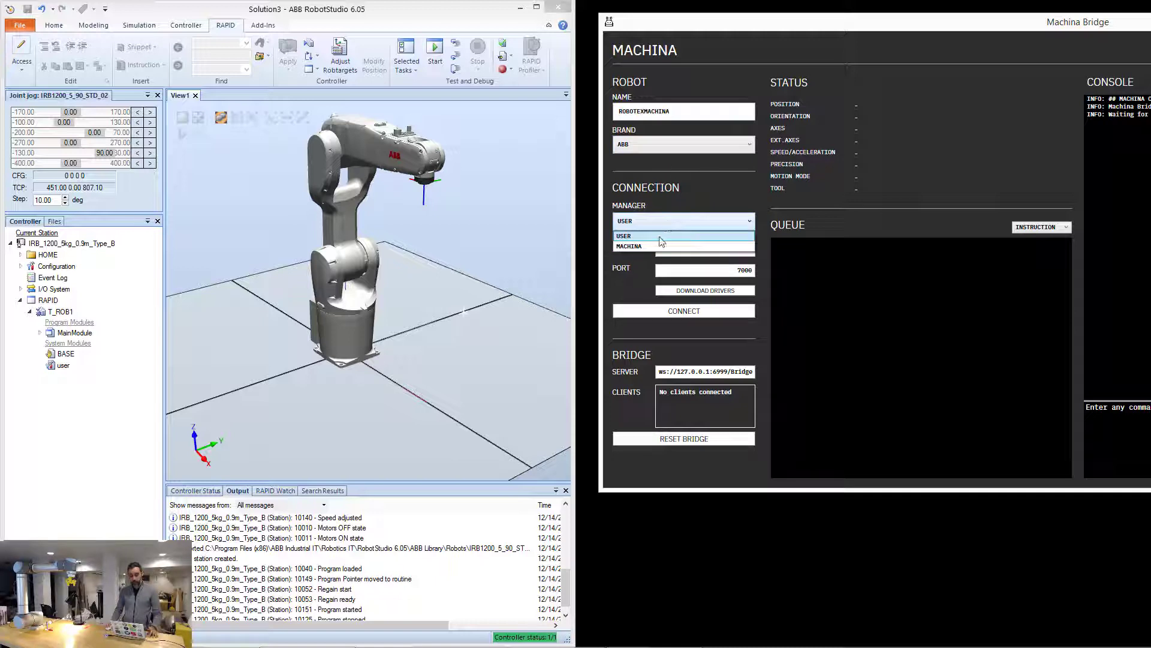
left_click(662, 247)
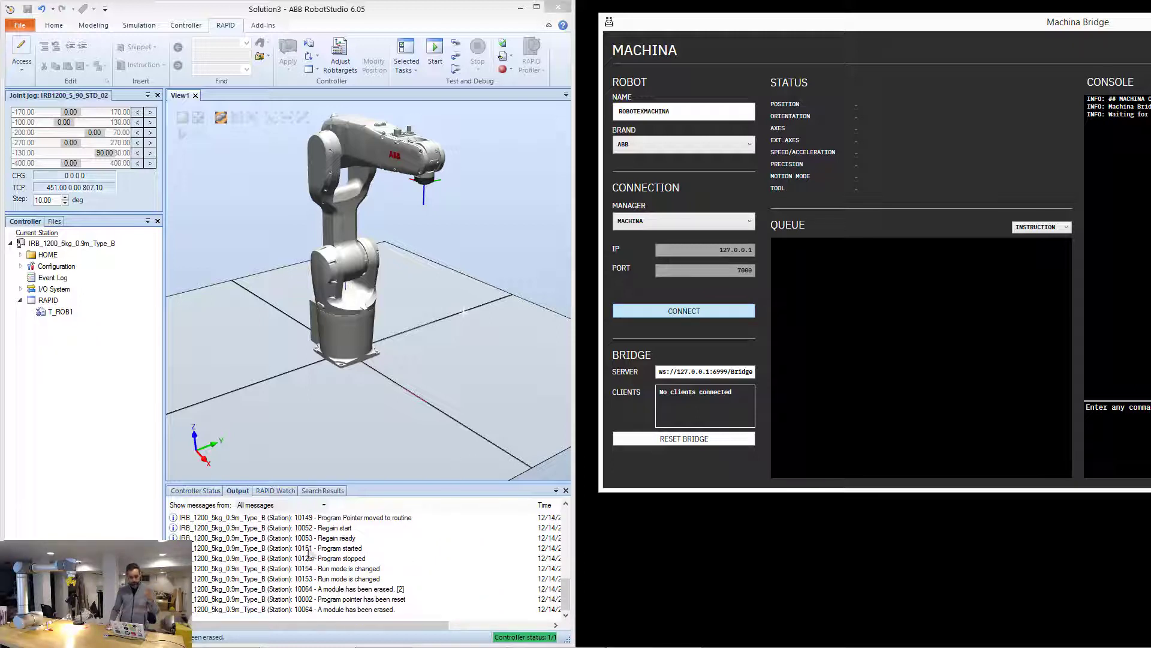
Connect the bridge to the virtual controller, then dock its window on the right half
left_click(429, 57)
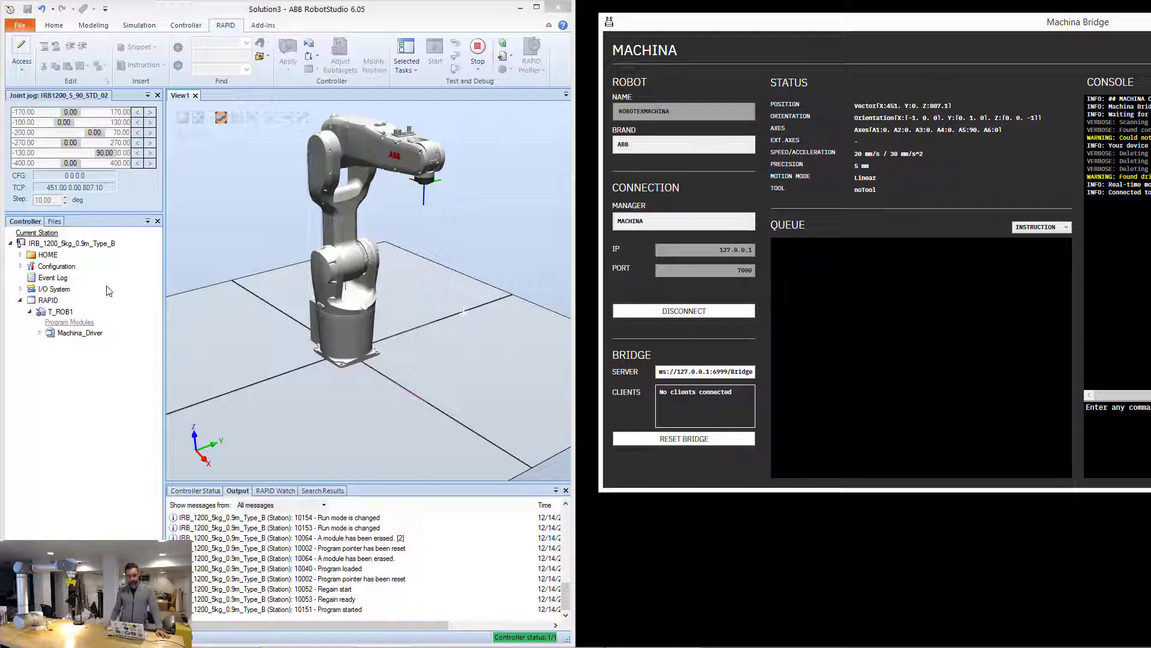
left_click(87, 333)
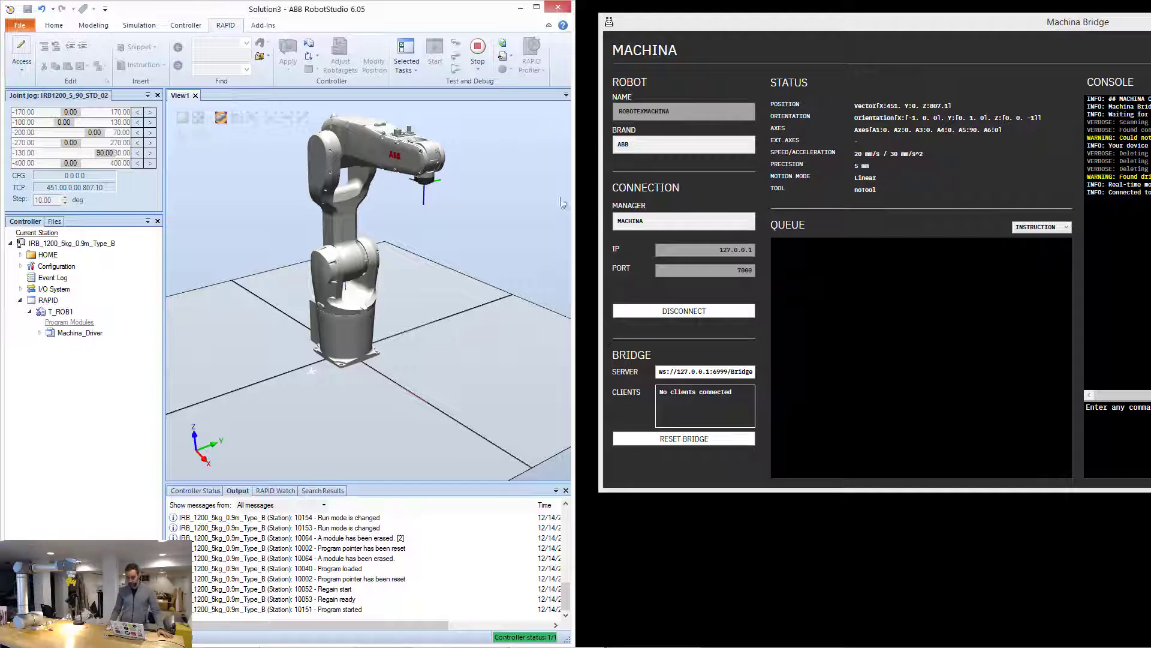
left_click_drag(1093, 35, 621, 52)
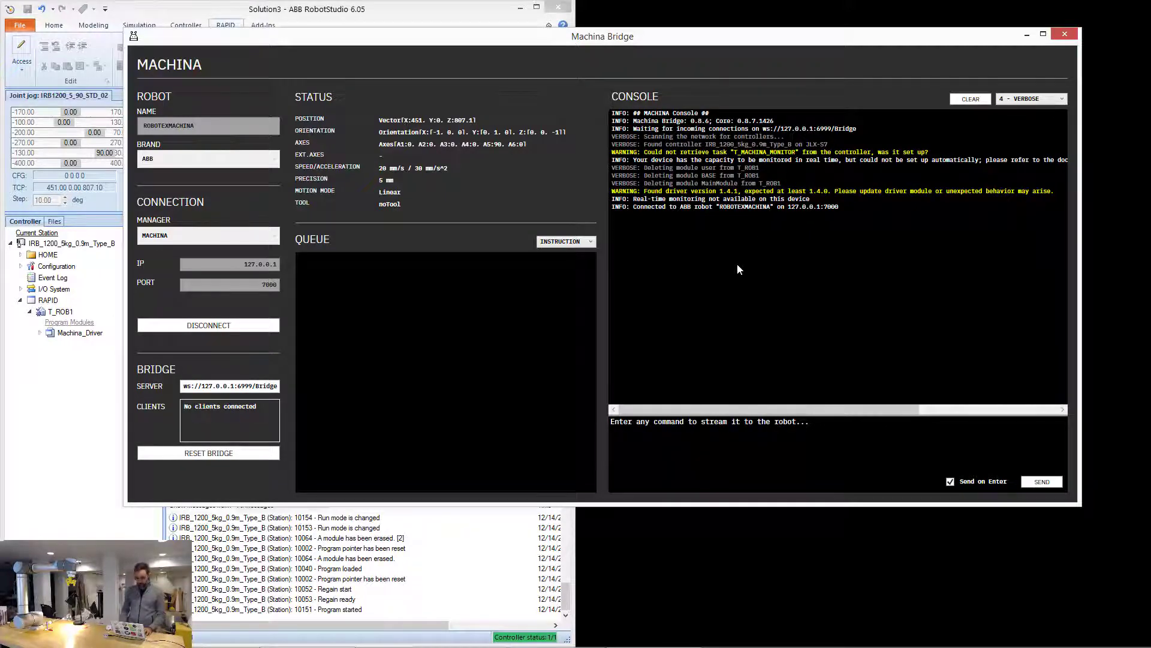
key("super+Right")
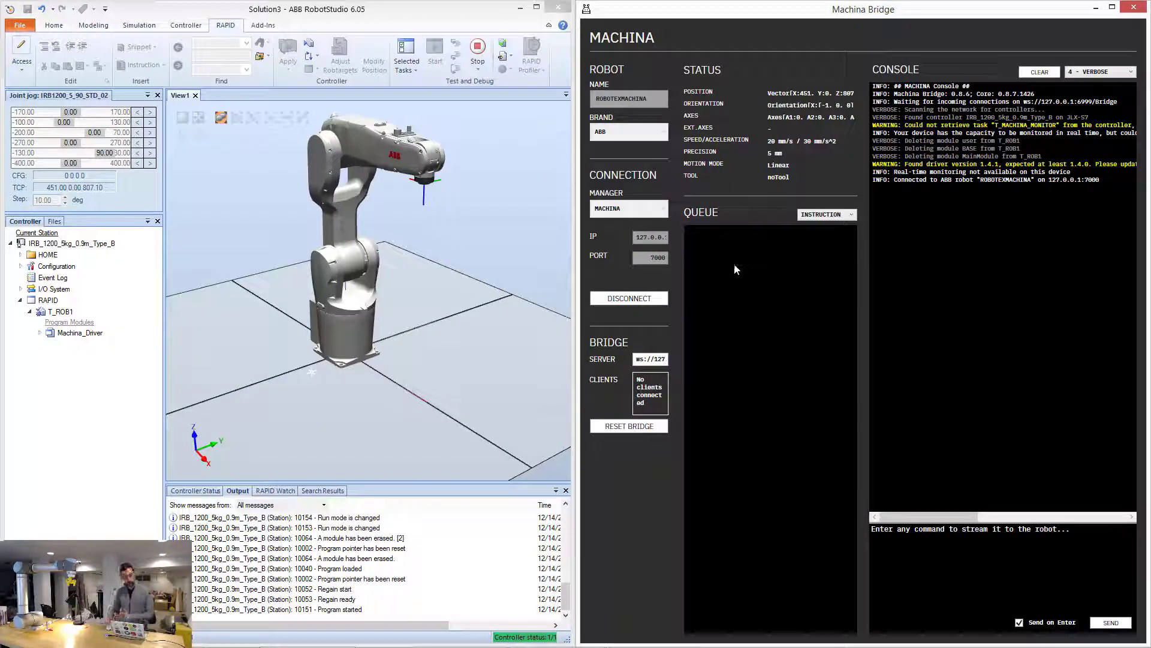
Stream Move(0,0,-100) and then SpeedTo(100) from the bridge console
left_click(1007, 557)
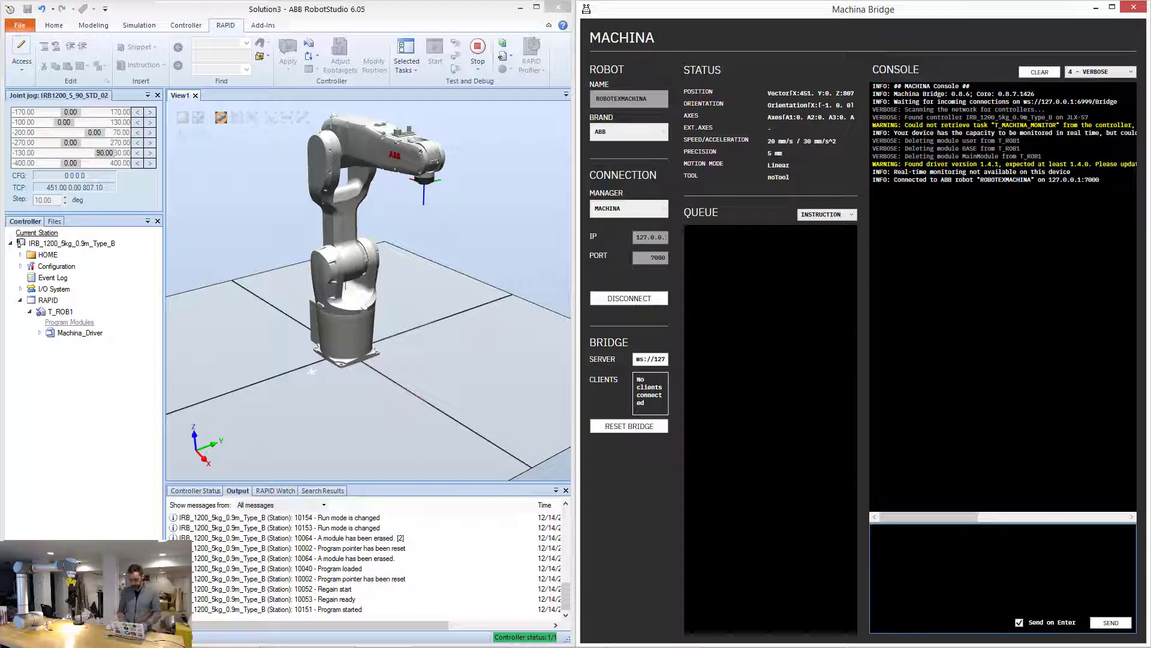
type("ove(0,0,-")
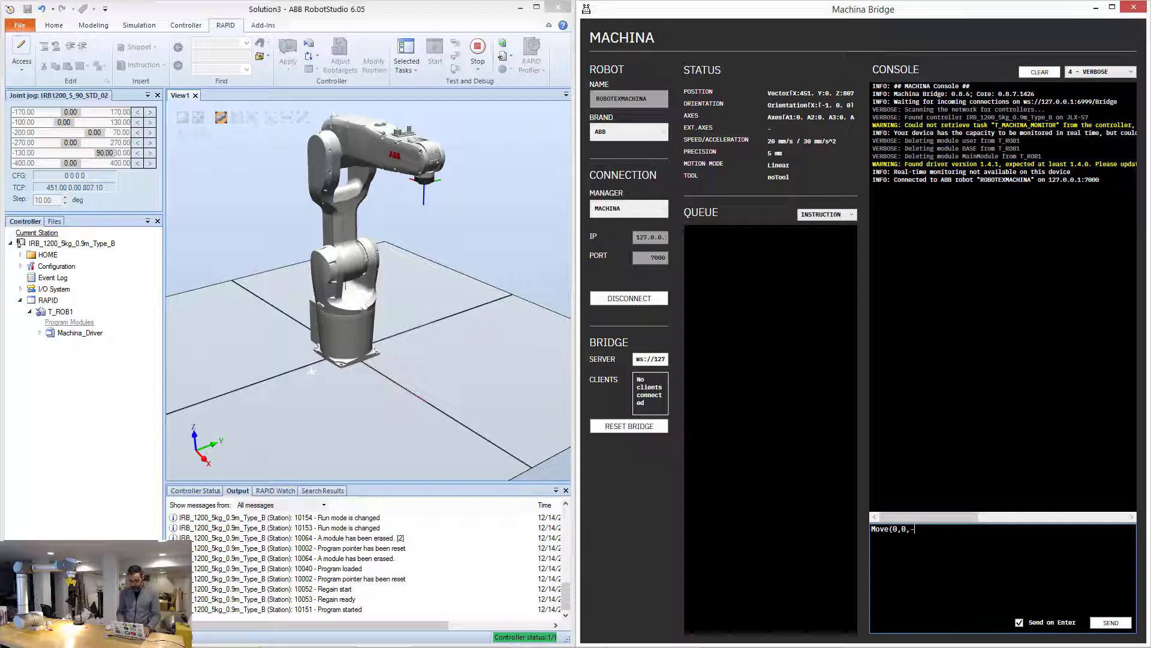
type("100);")
key("Return")
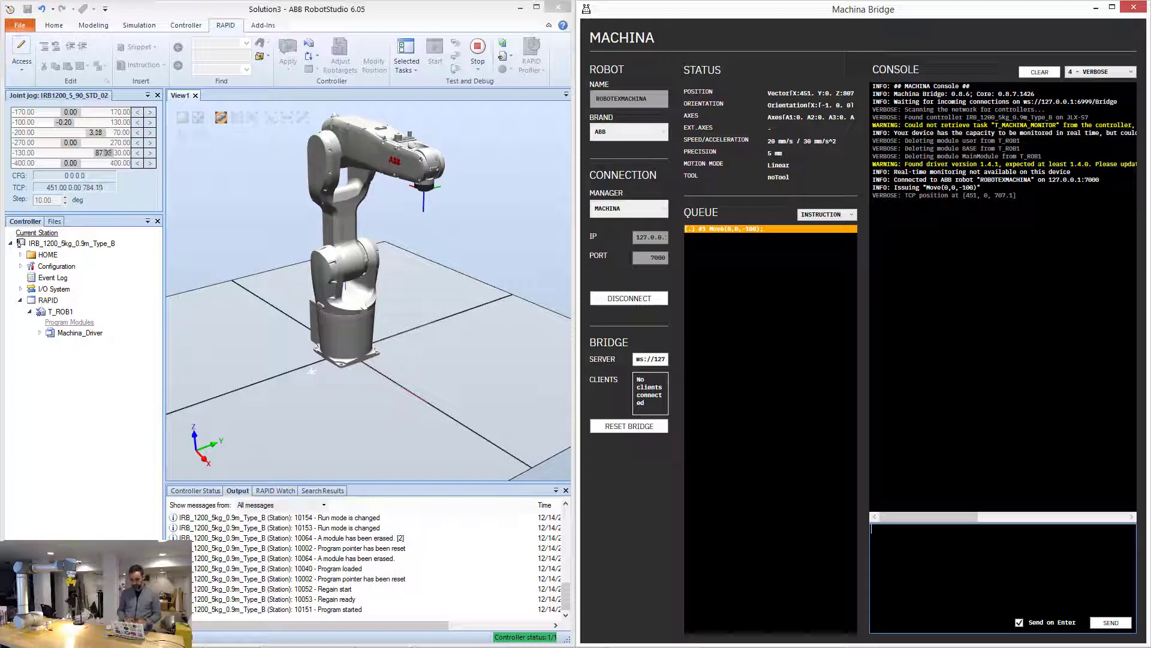
type("SpeedT")
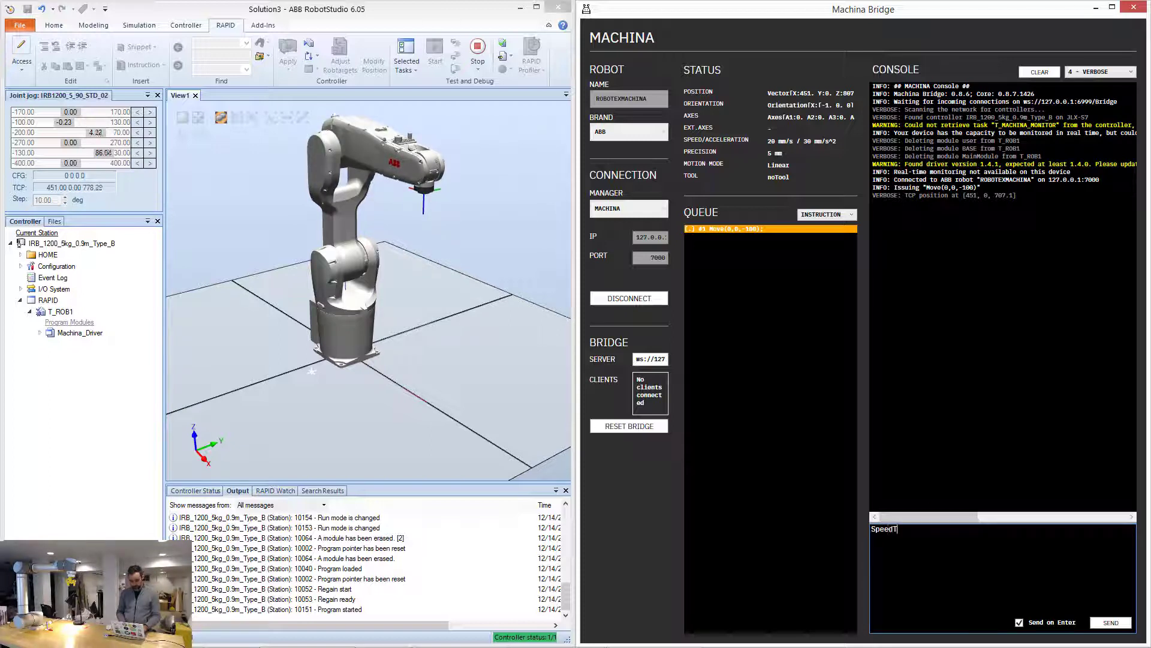
type("o(100);")
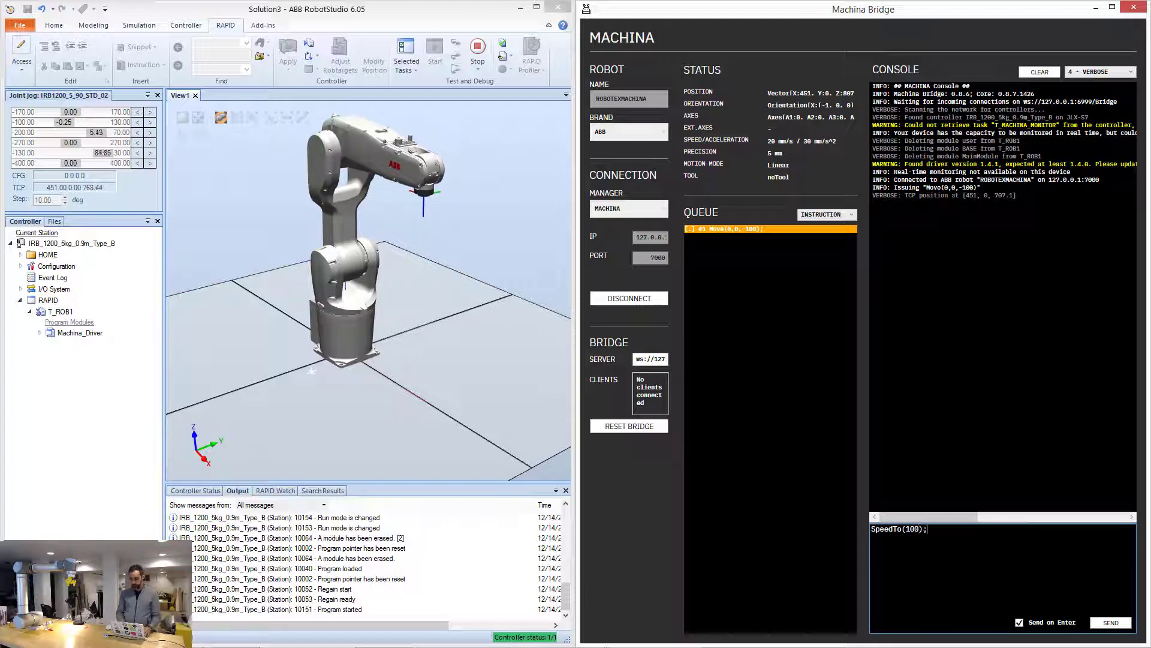
key("Return")
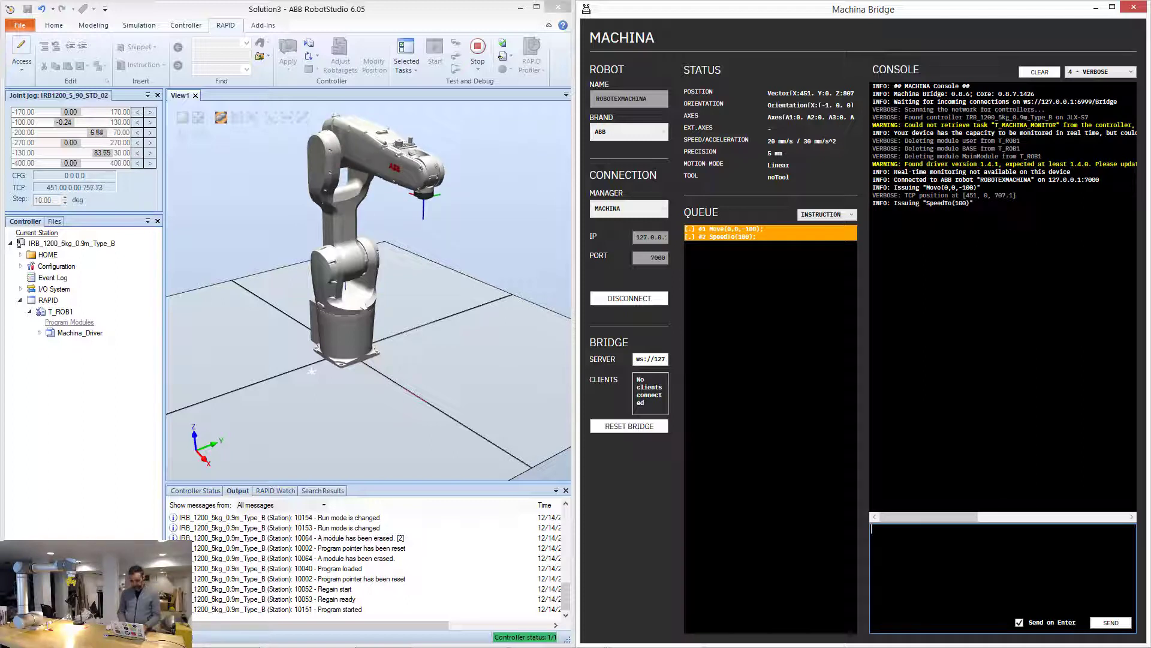
Send Move(300,0,0), then Rotate(1,0,0,45) and Rotate(1,0,0,-45)
type("Move(")
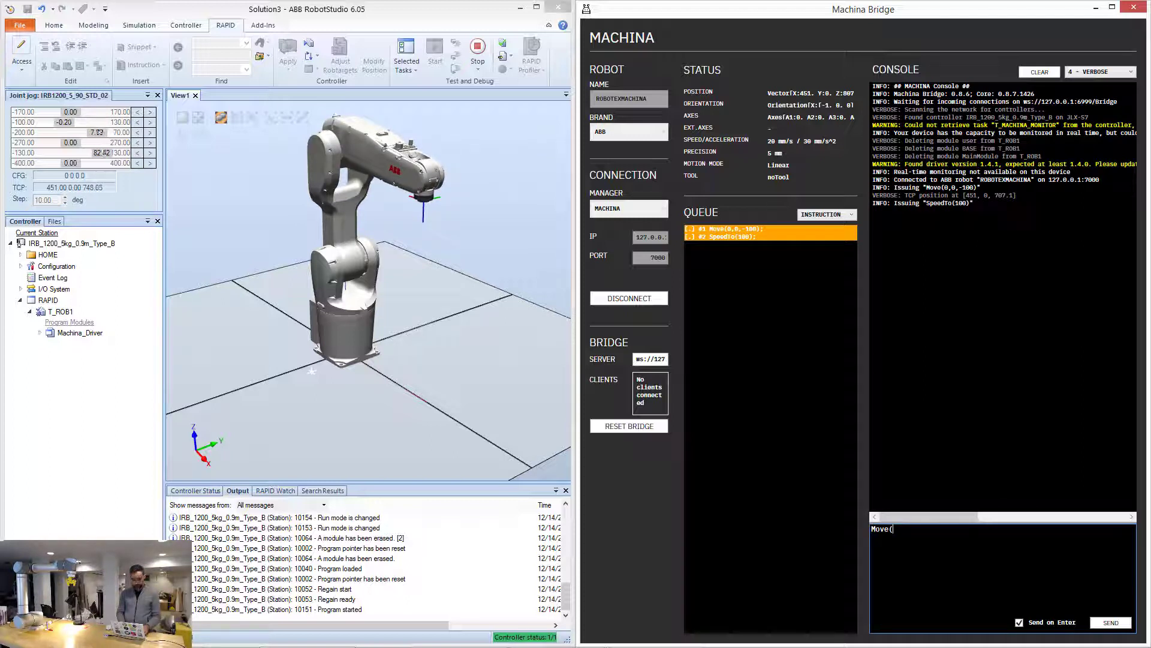
type("300,0,0);")
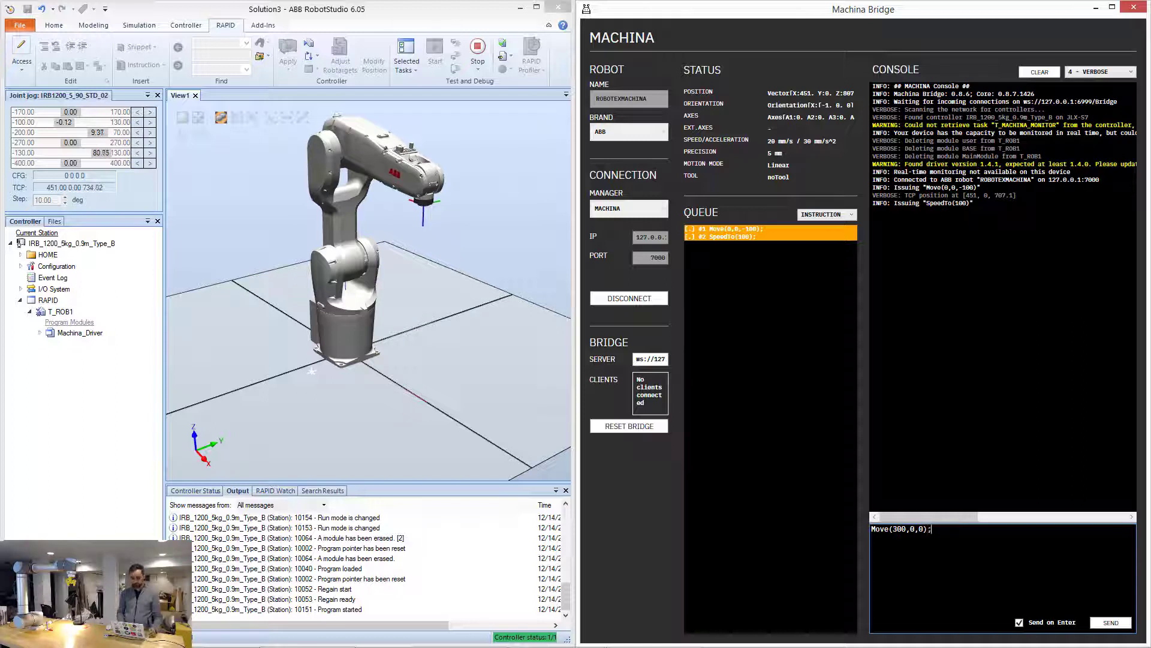
key("Return")
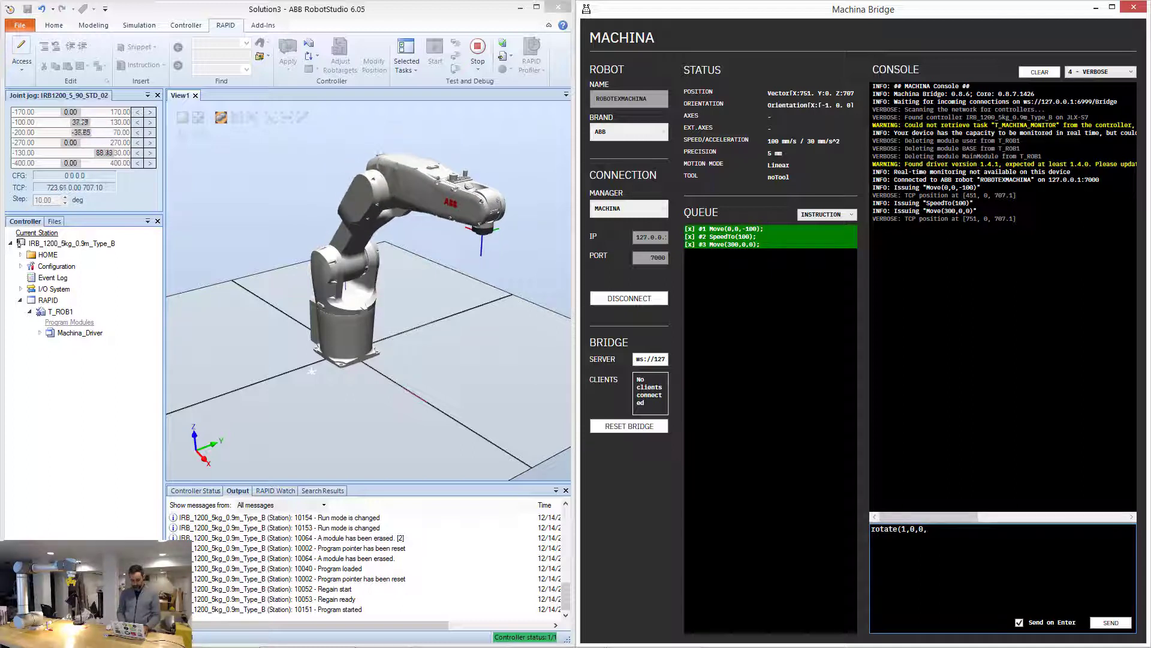
type(");")
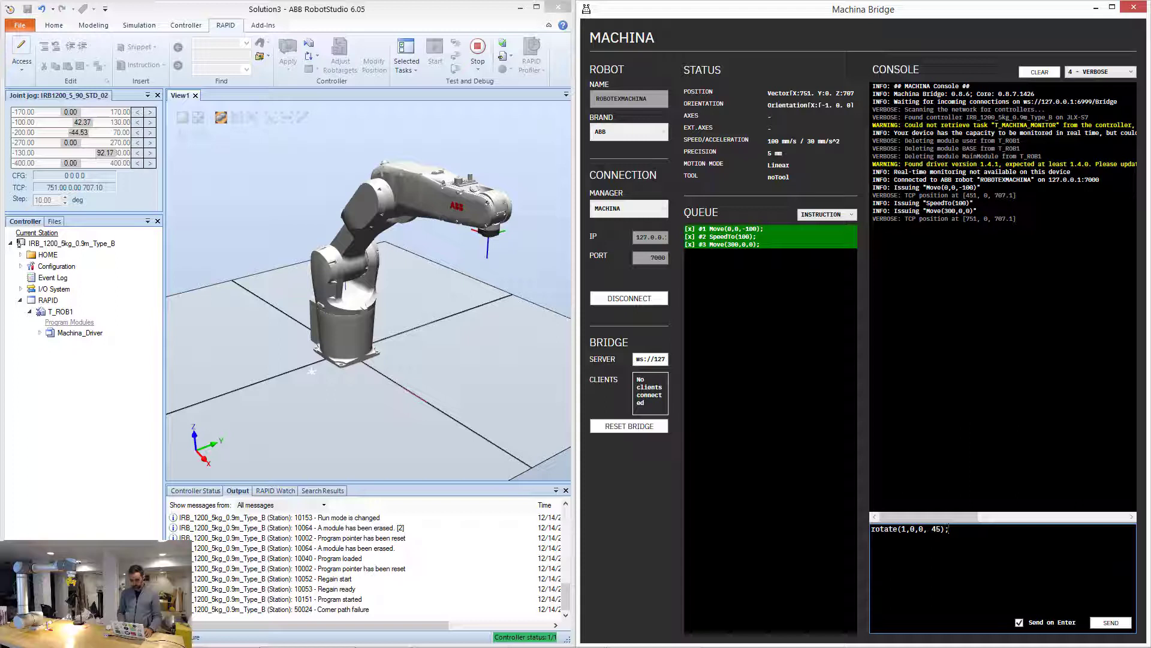
key("Return")
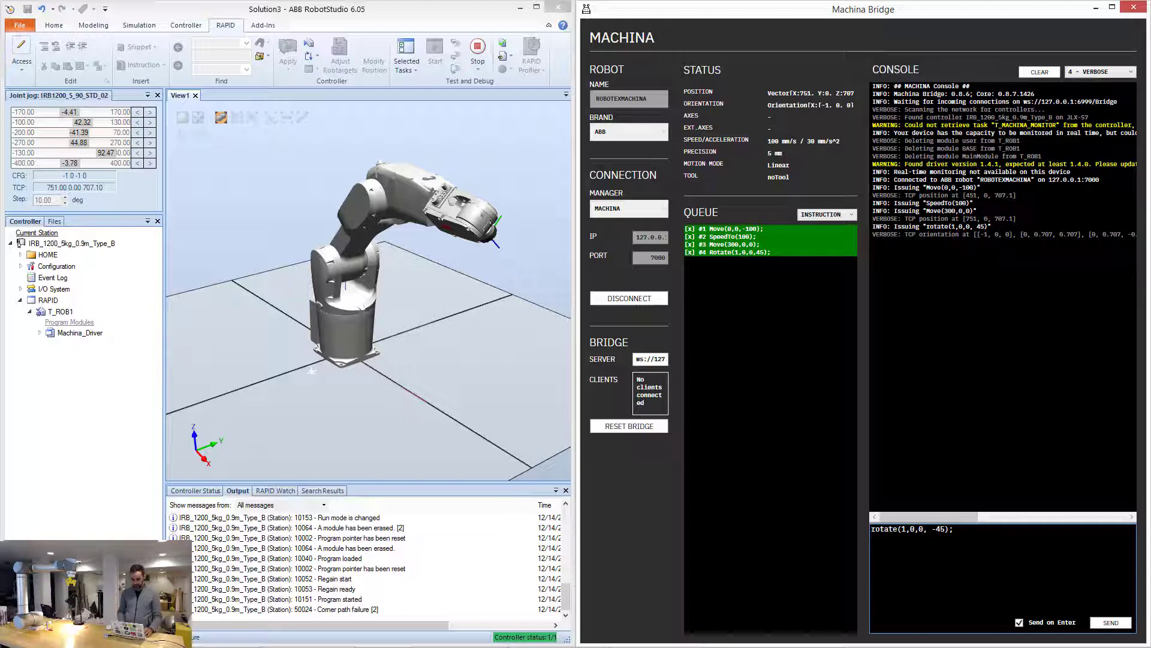
key("Return")
Stream AxesTo(0,0,0,0,90,0); from the bridge console
type("AxesTo(0,0,0")
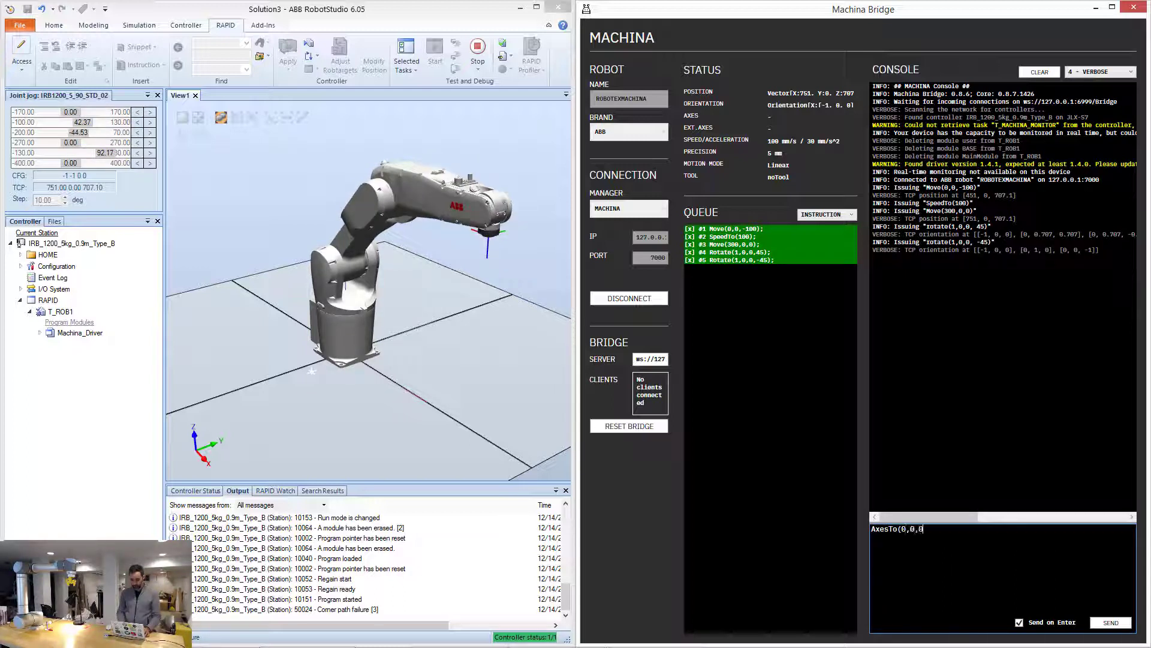
type(",0,90,0);")
key("Return")
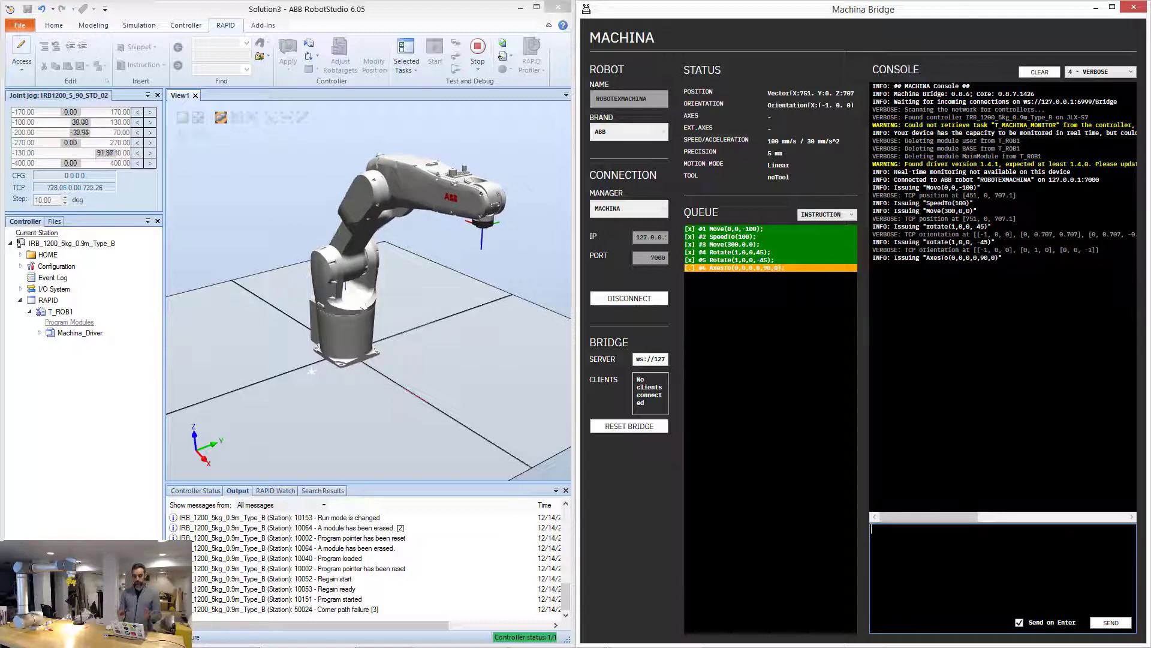